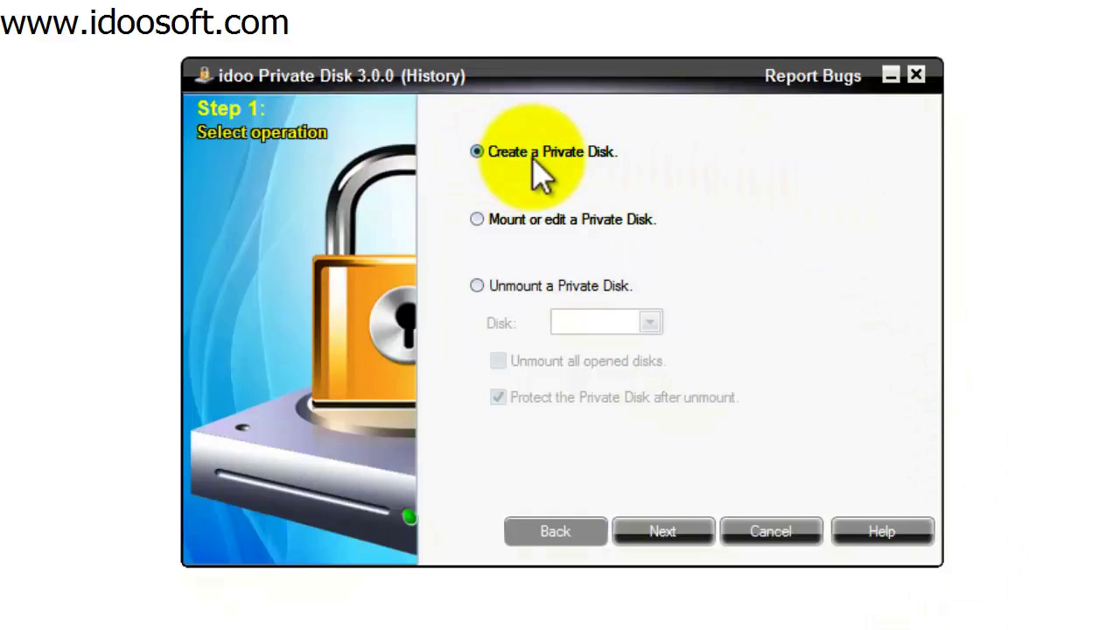
- Choose 'Create a Private Disk' in the wizard and advance to Step 2
{"action": "left_click", "coordinate": [659, 536]}
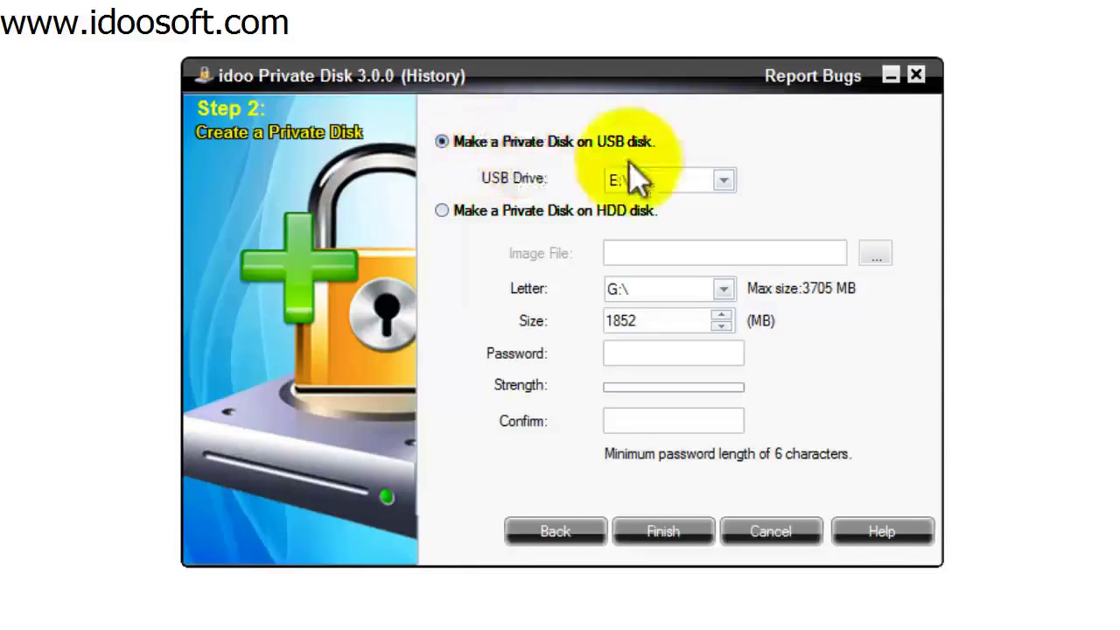
- Keep USB drive E:\ and assign drive letter K:\ to the new private disk
{"action": "left_click", "coordinate": [723, 181]}
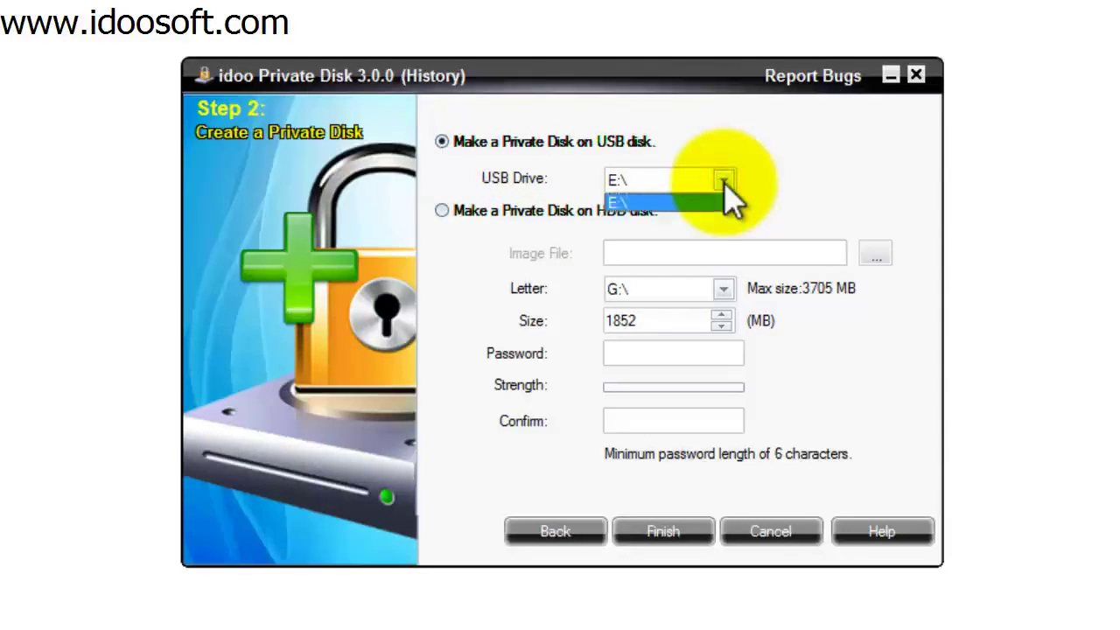
{"action": "left_click", "coordinate": [697, 202]}
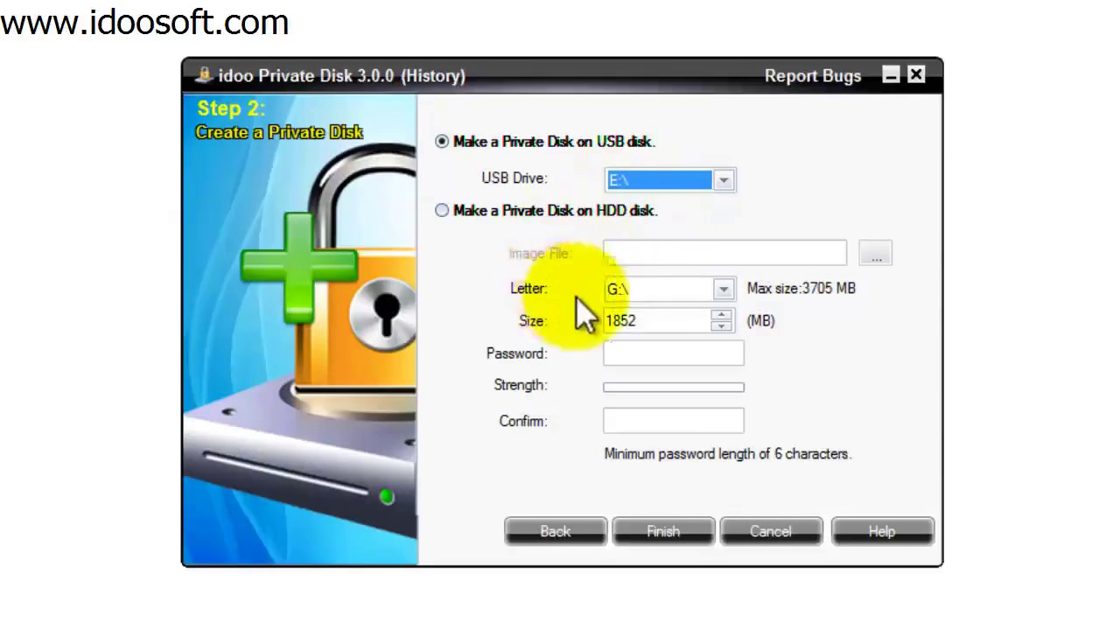
{"action": "left_click", "coordinate": [723, 290]}
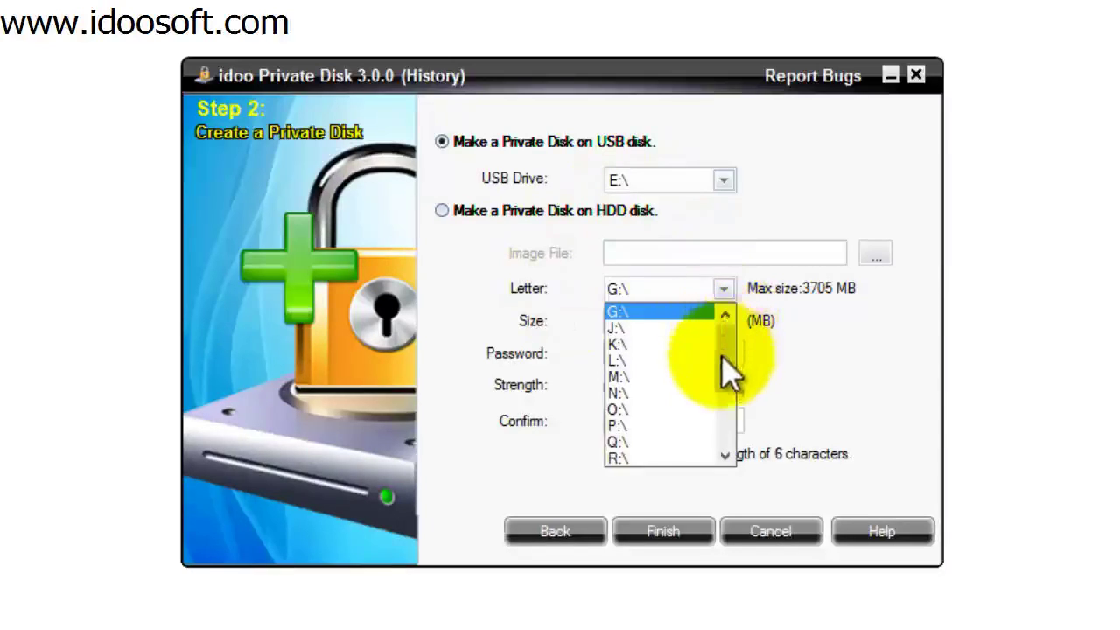
{"action": "left_click_drag", "start_coordinate": [722, 358], "coordinate": [729, 332]}
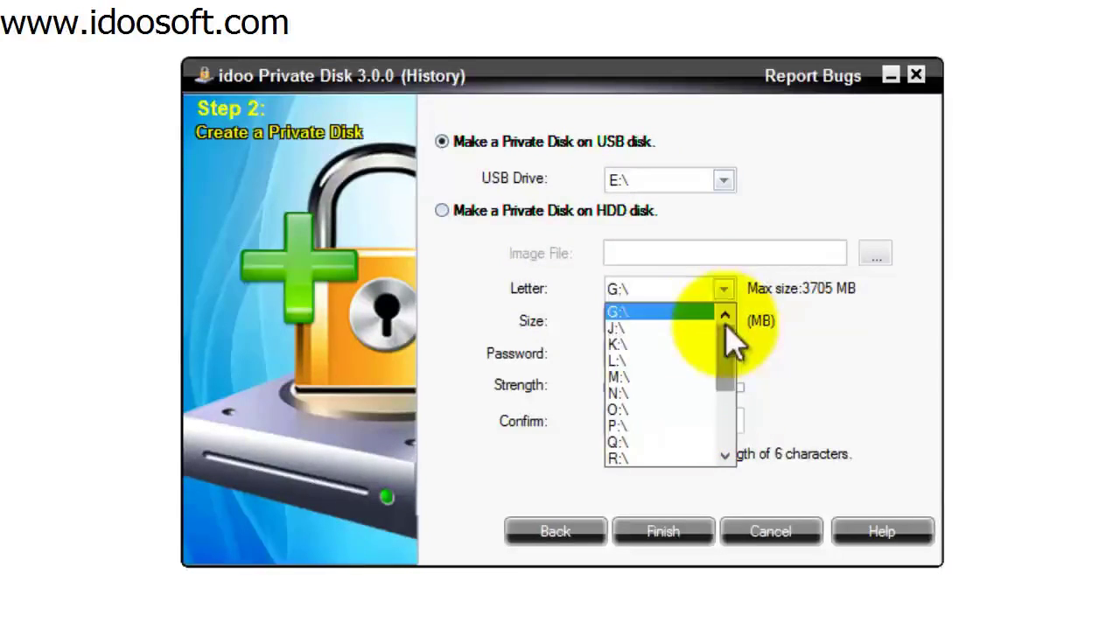
{"action": "left_click", "coordinate": [650, 346]}
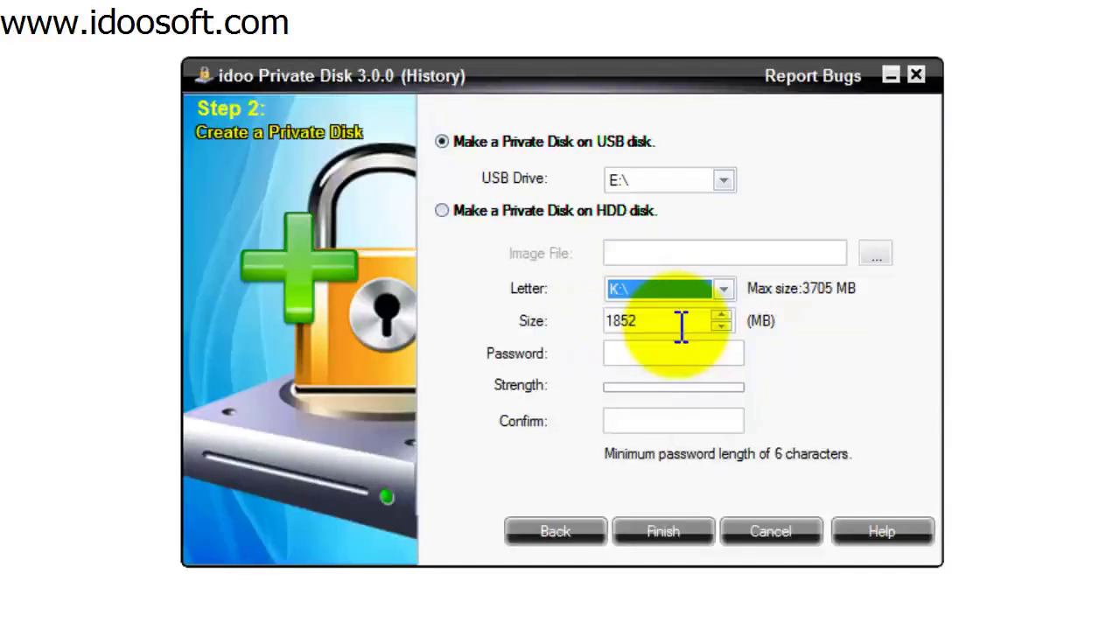
{"action": "left_click", "coordinate": [632, 354]}
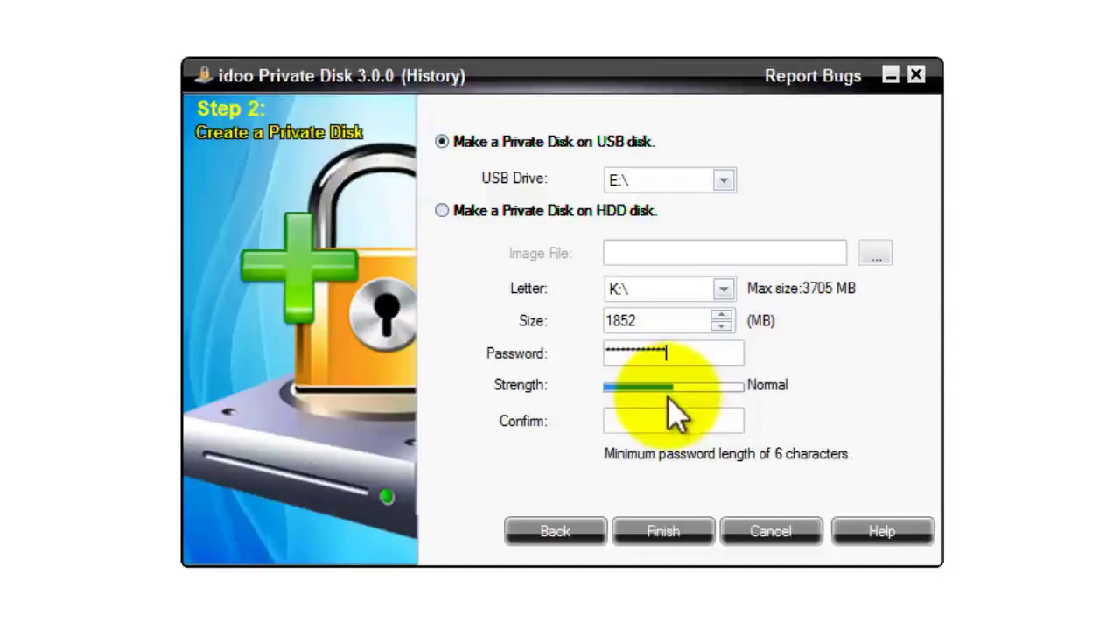
- Confirm the password and finish creating the private disk on USB drive E:\
{"action": "left_click", "coordinate": [647, 421]}
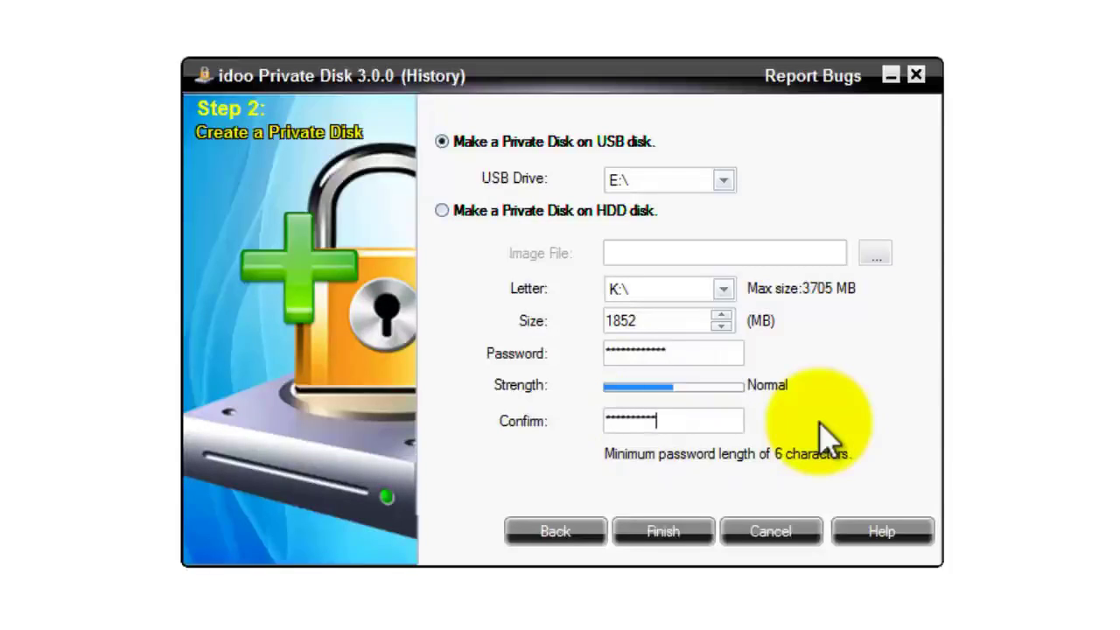
{"action": "left_click", "coordinate": [680, 530]}
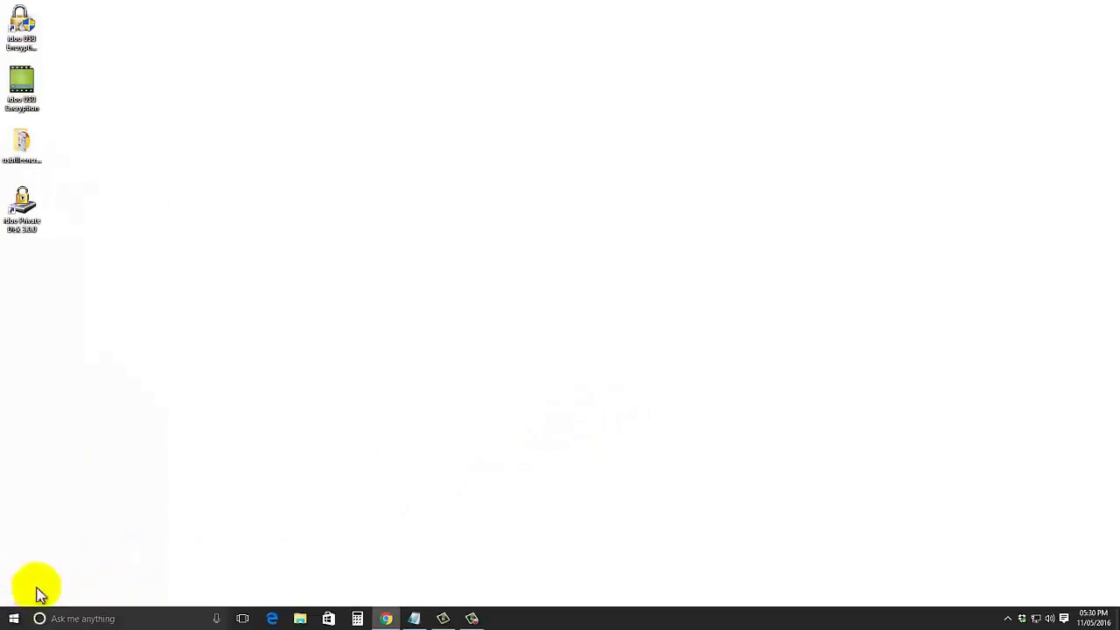
- Open the {PRIVATE-DISK-WORK} folder on File Disk (E:) in File Explorer
{"action": "left_click", "coordinate": [14, 618]}
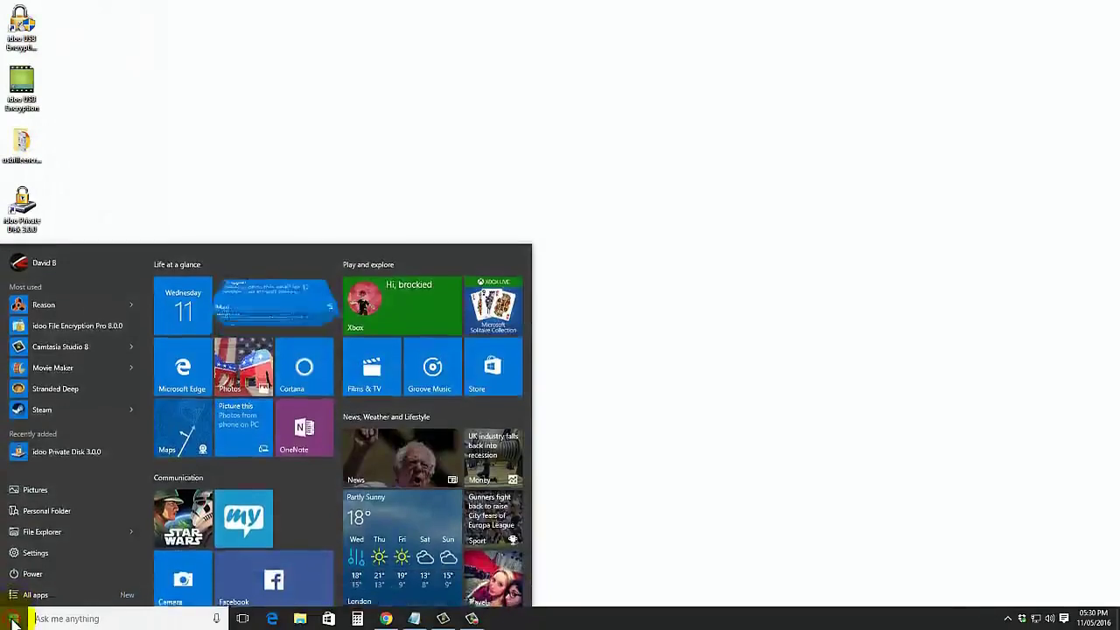
{"action": "left_click", "coordinate": [53, 536]}
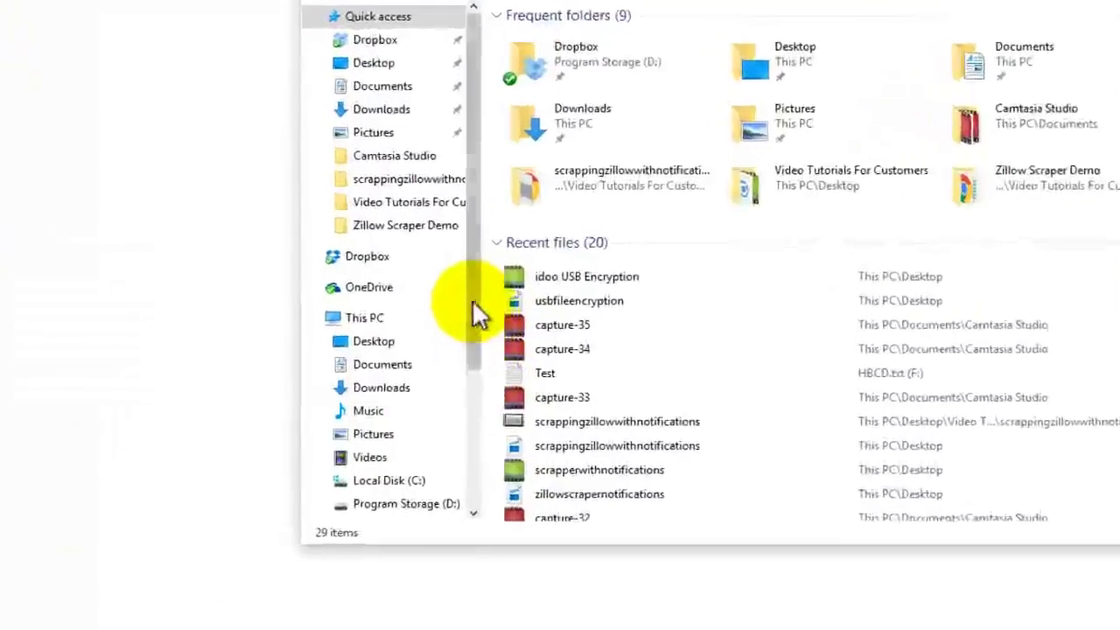
{"action": "left_click_drag", "start_coordinate": [473, 291], "coordinate": [478, 472]}
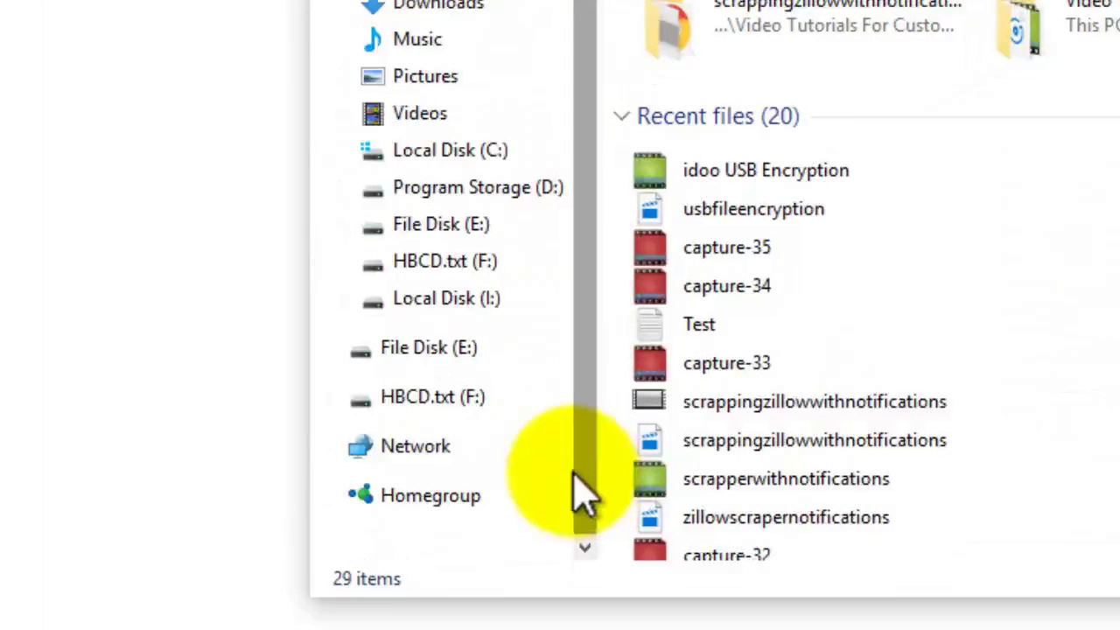
{"action": "left_click", "coordinate": [447, 348]}
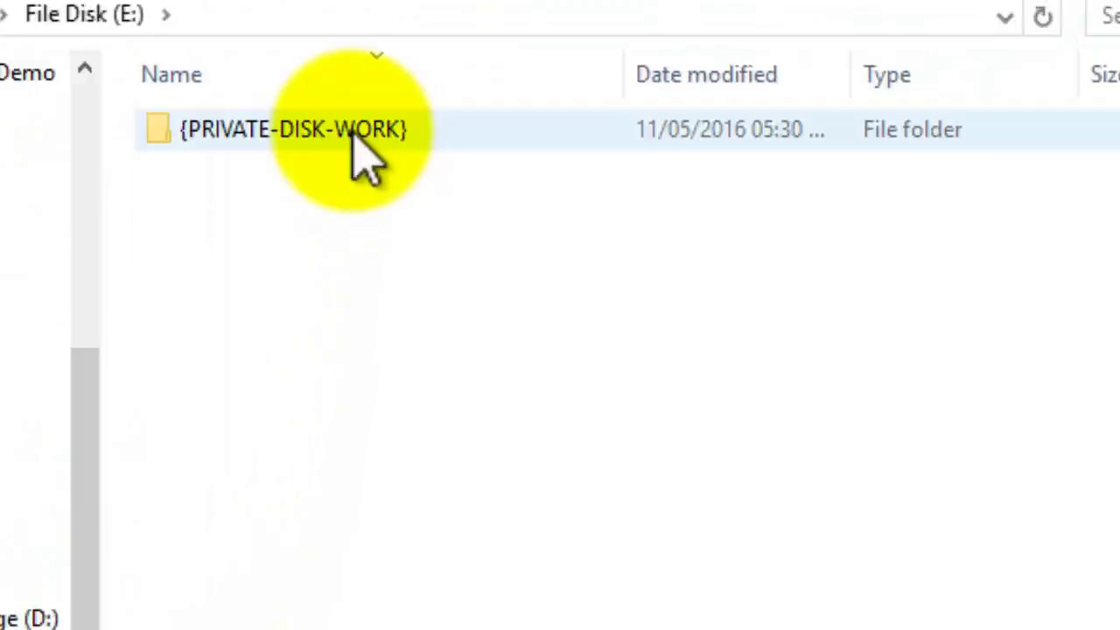
{"action": "double_click", "coordinate": [354, 132]}
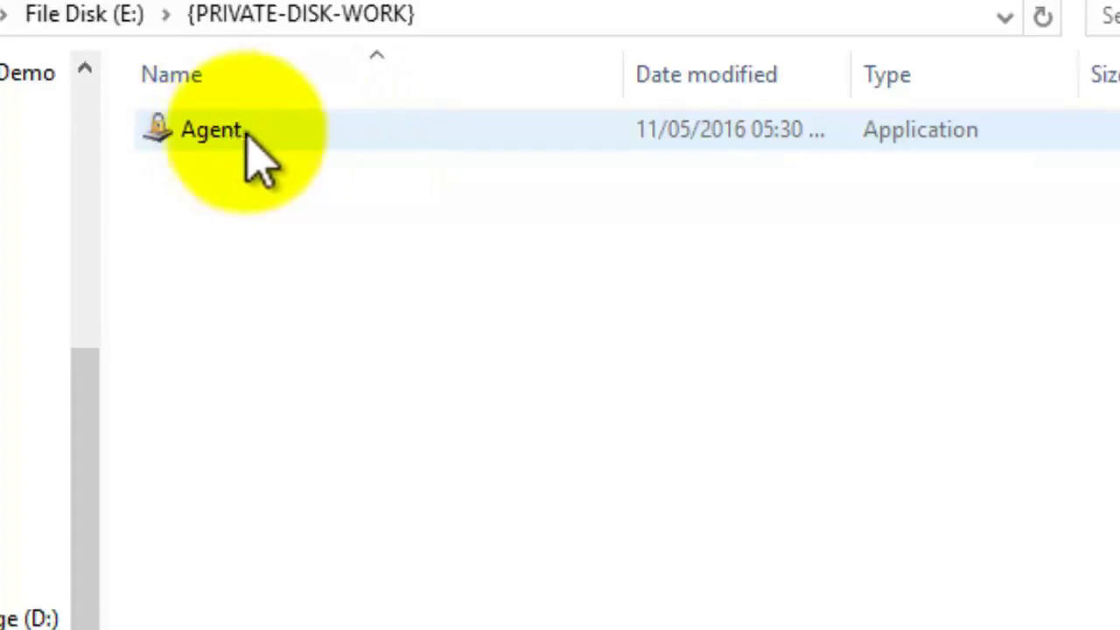
- Launch Agent, enter the disk password and open the disk as Secure Area (G:)
{"action": "double_click", "coordinate": [241, 140]}
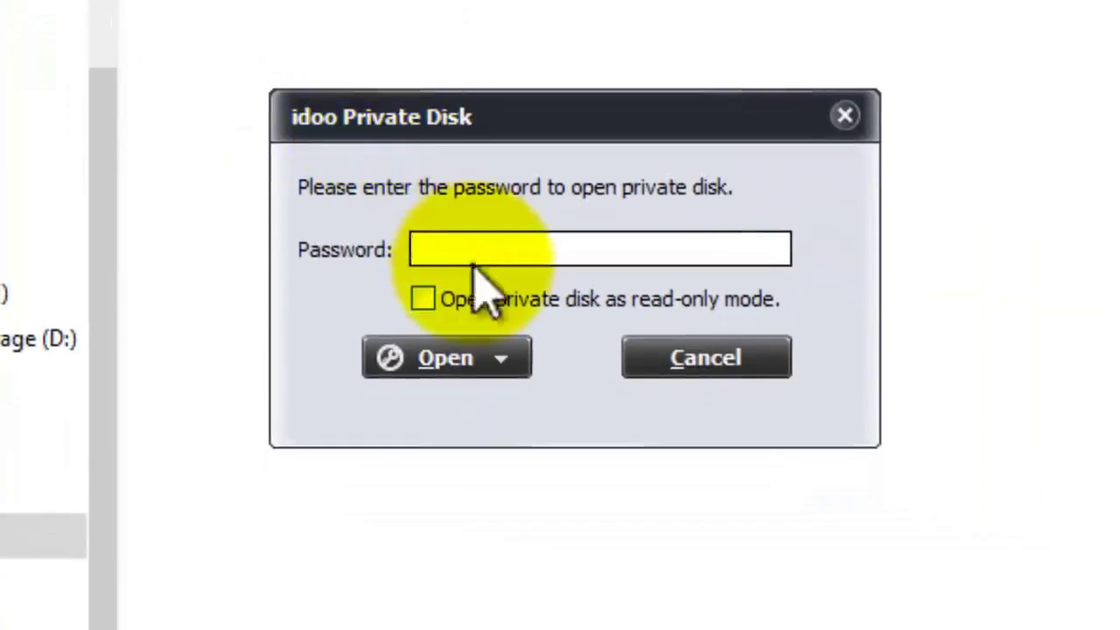
{"action": "left_click", "coordinate": [494, 254]}
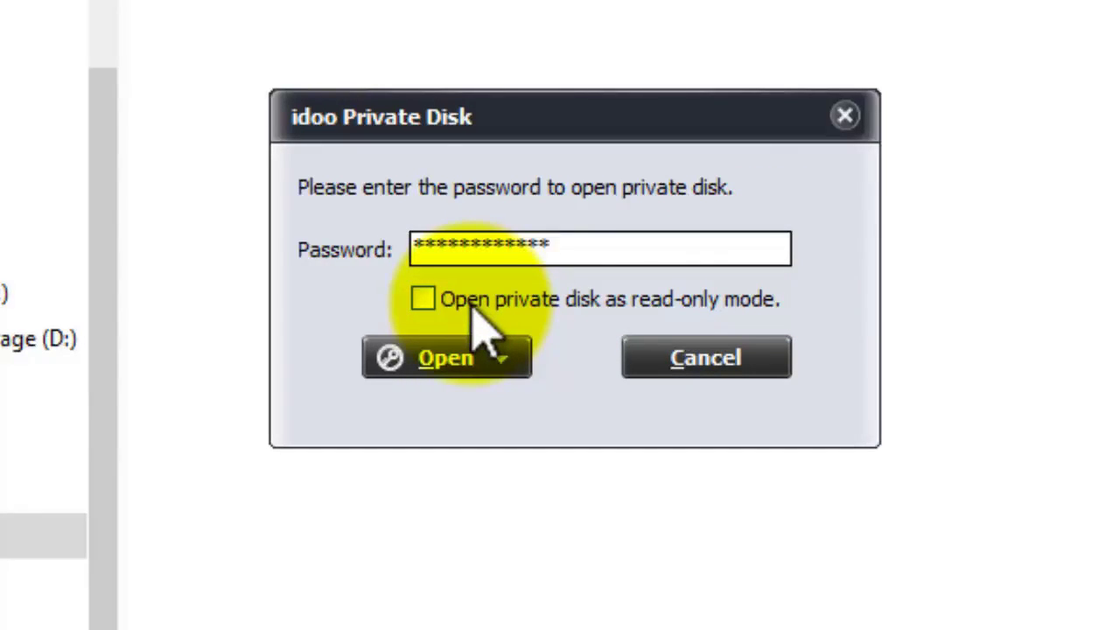
{"action": "left_click", "coordinate": [424, 299]}
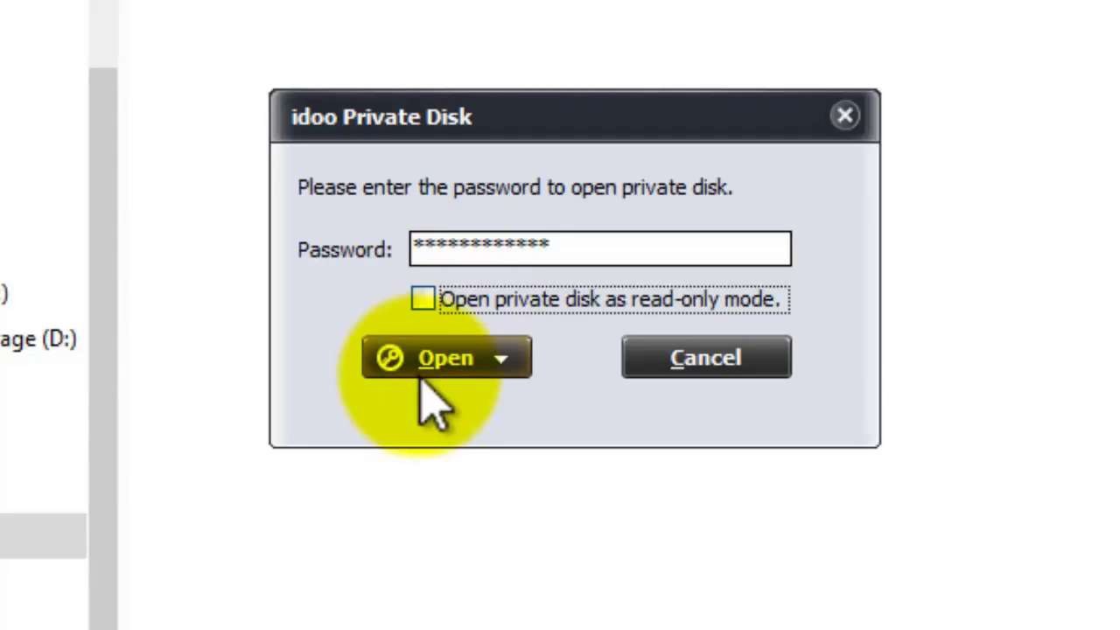
{"action": "left_click", "coordinate": [506, 361]}
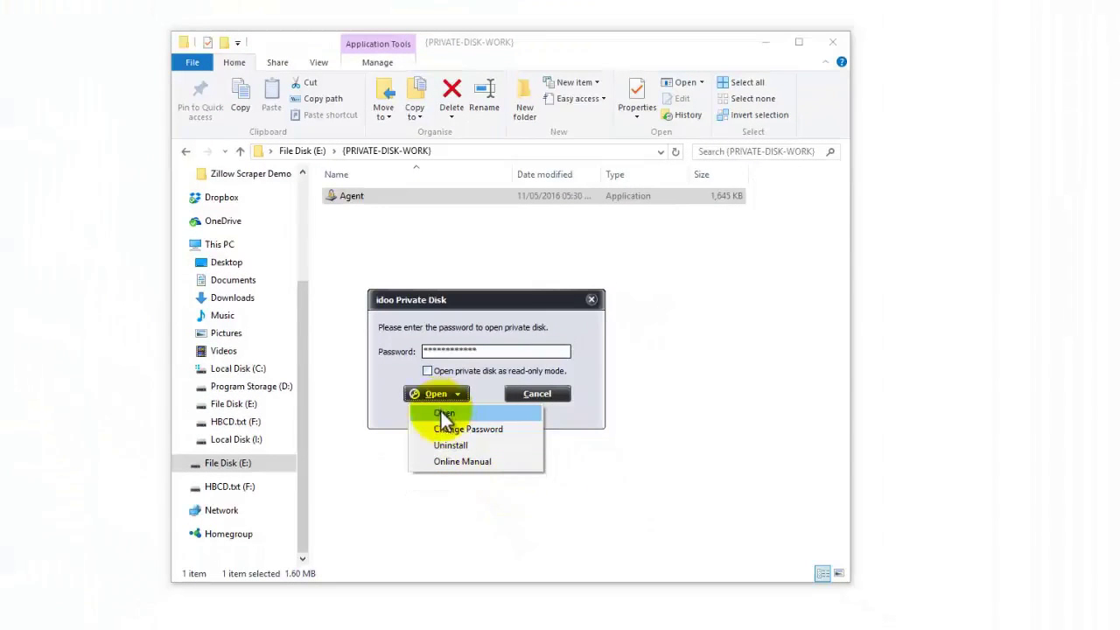
{"action": "left_click", "coordinate": [444, 415]}
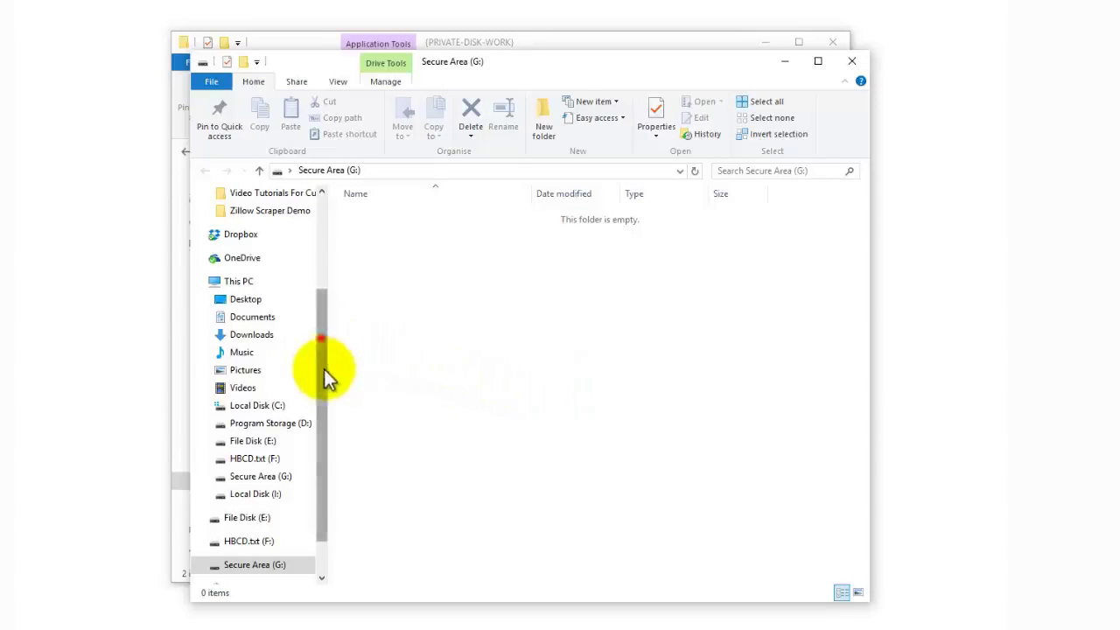
- Scroll through the navigation pane of the empty Secure Area (G:) window
{"action": "scroll", "coordinate": [332, 420], "scroll_direction": "down", "scroll_amount": 2}
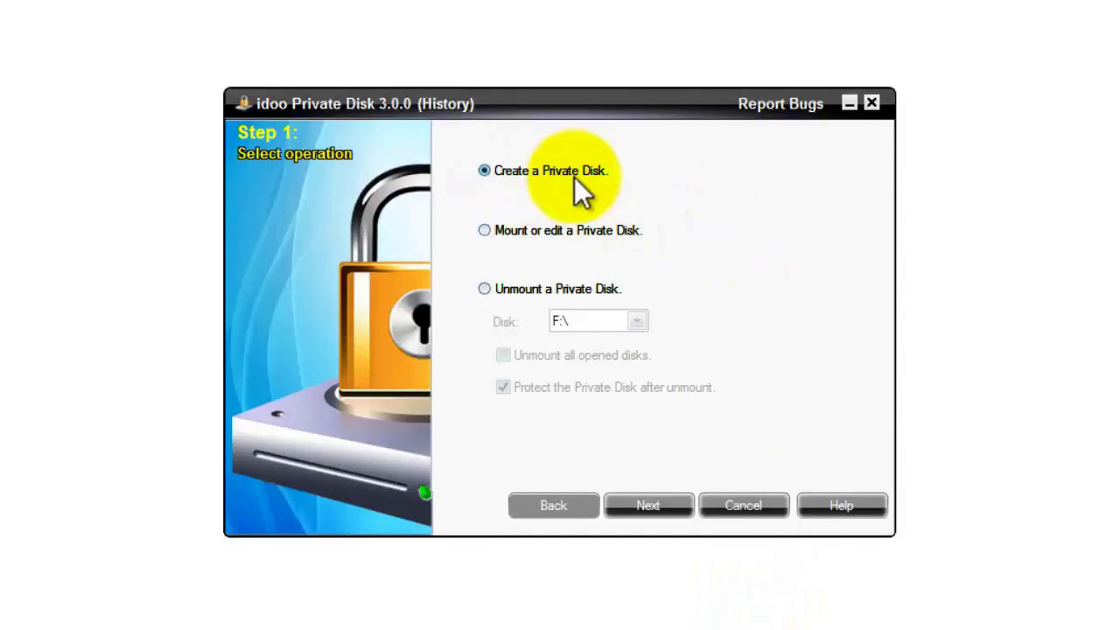
{"action": "left_click", "coordinate": [640, 505]}
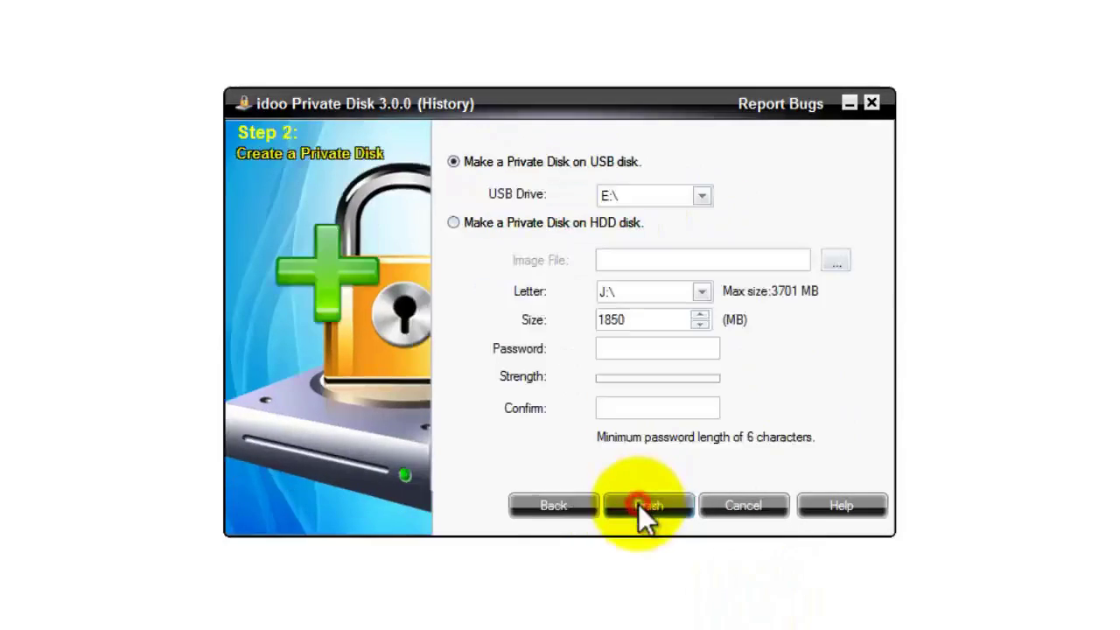
{"action": "left_click", "coordinate": [456, 224]}
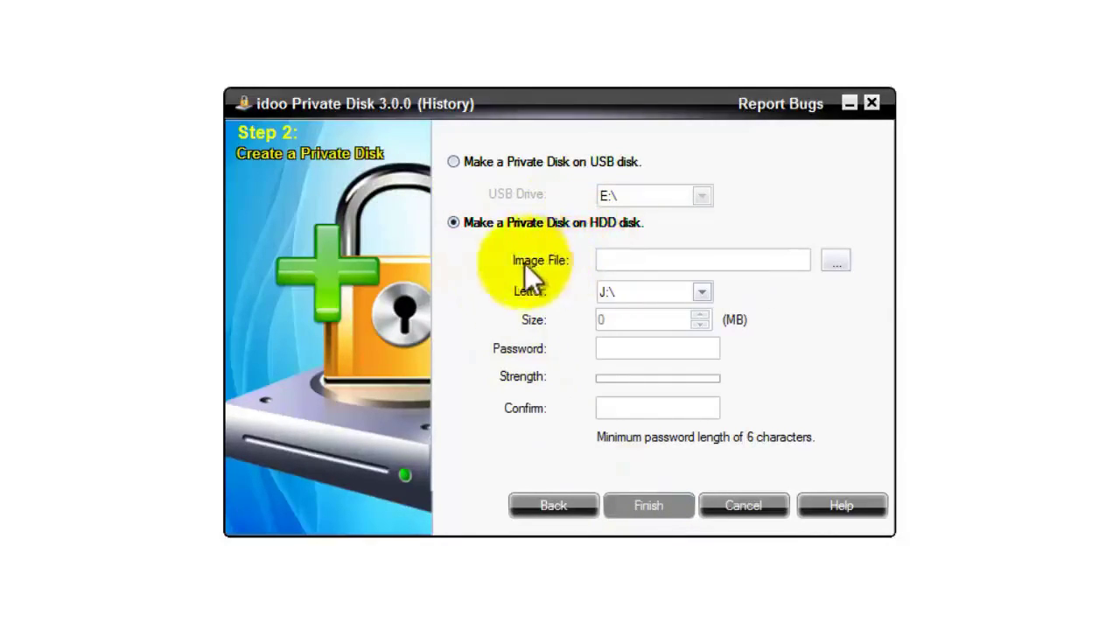
{"action": "left_click", "coordinate": [835, 263]}
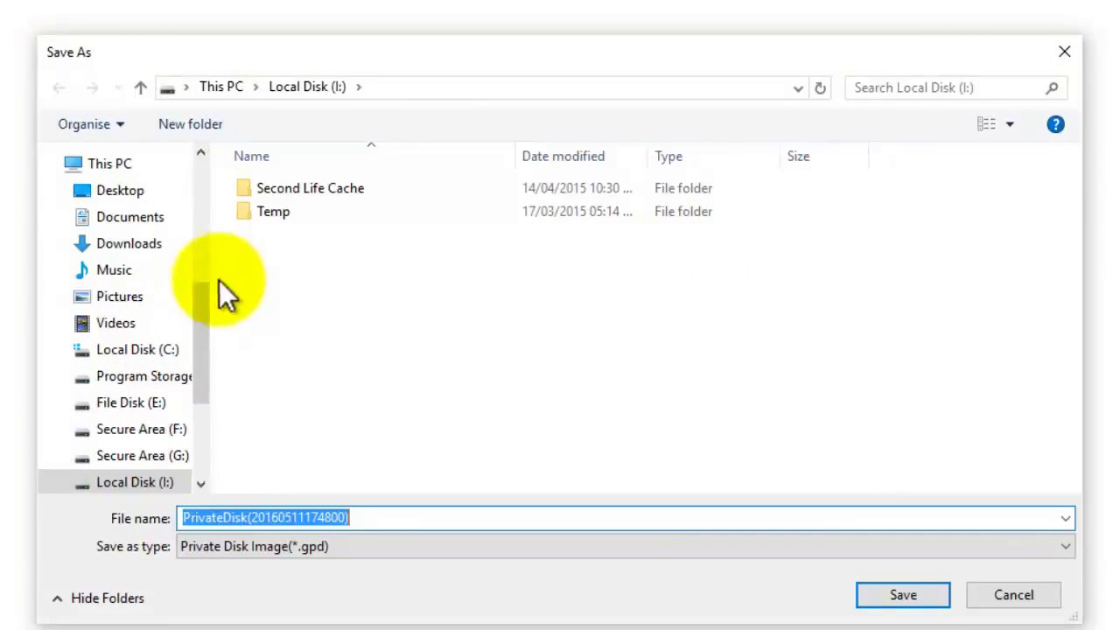
{"action": "left_click_drag", "start_coordinate": [204, 296], "coordinate": [205, 353]}
{"action": "left_click", "coordinate": [154, 324]}
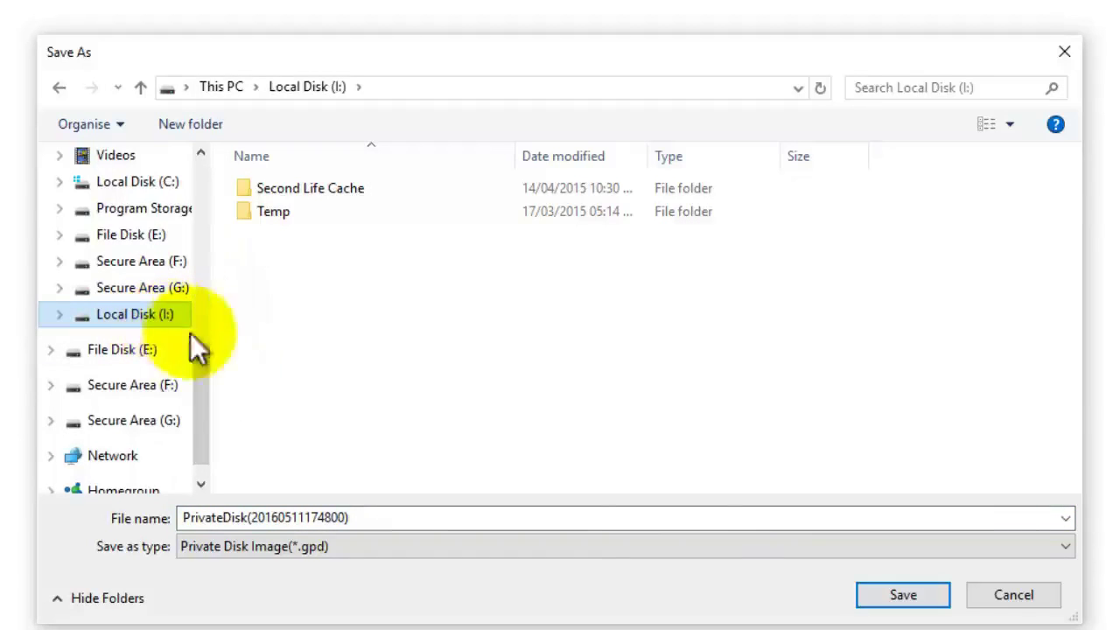
{"action": "left_click", "coordinate": [896, 595]}
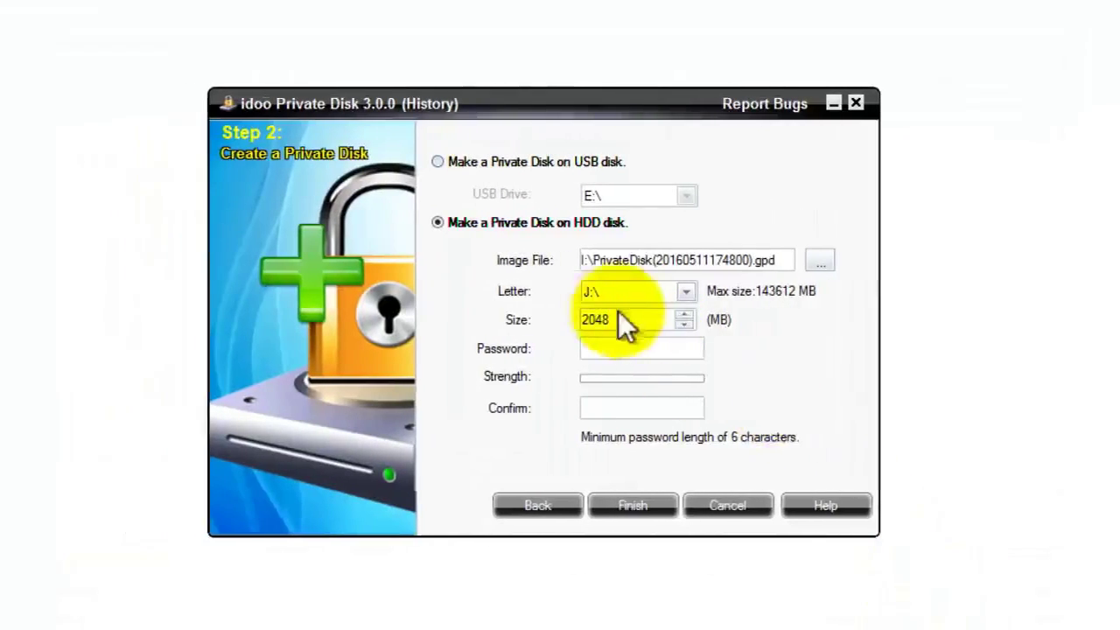
- Create the 2048 MB disk as drive M:\ with a confirmed password
{"action": "left_click", "coordinate": [642, 293]}
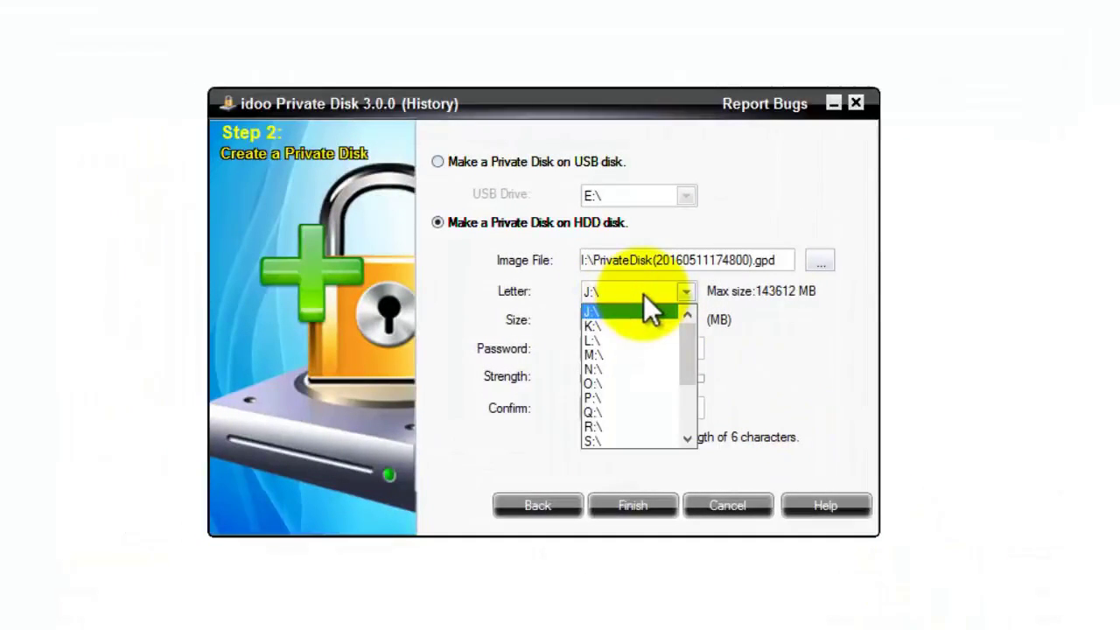
{"action": "left_click", "coordinate": [640, 352]}
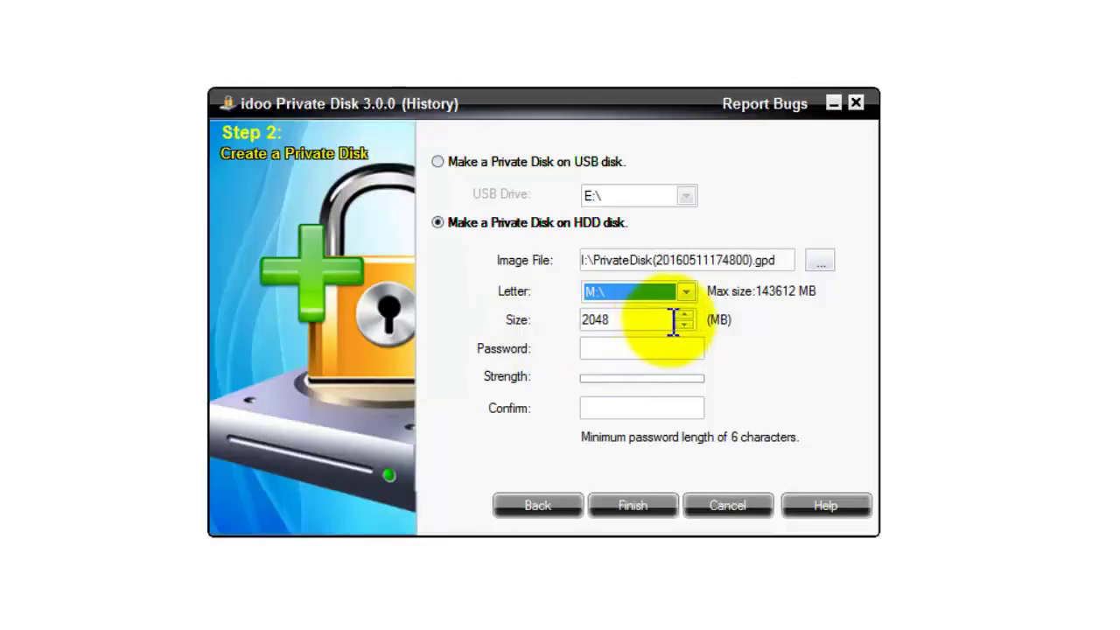
{"action": "left_click", "coordinate": [595, 348]}
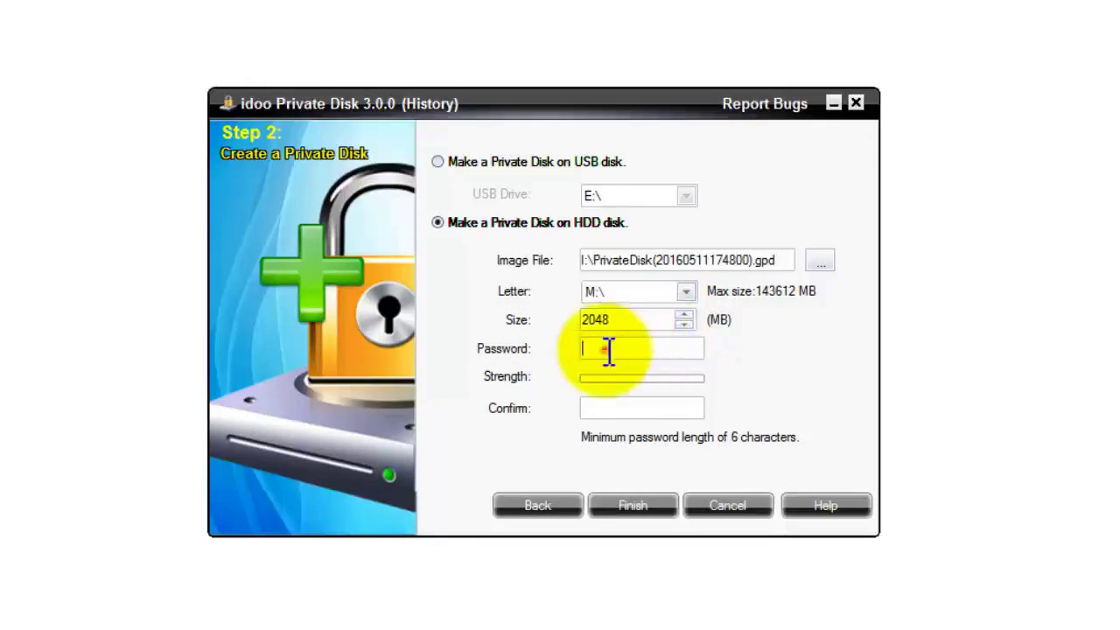
{"action": "type", "text": "************"}
{"action": "key", "text": "Tab"}
{"action": "type", "text": "************"}
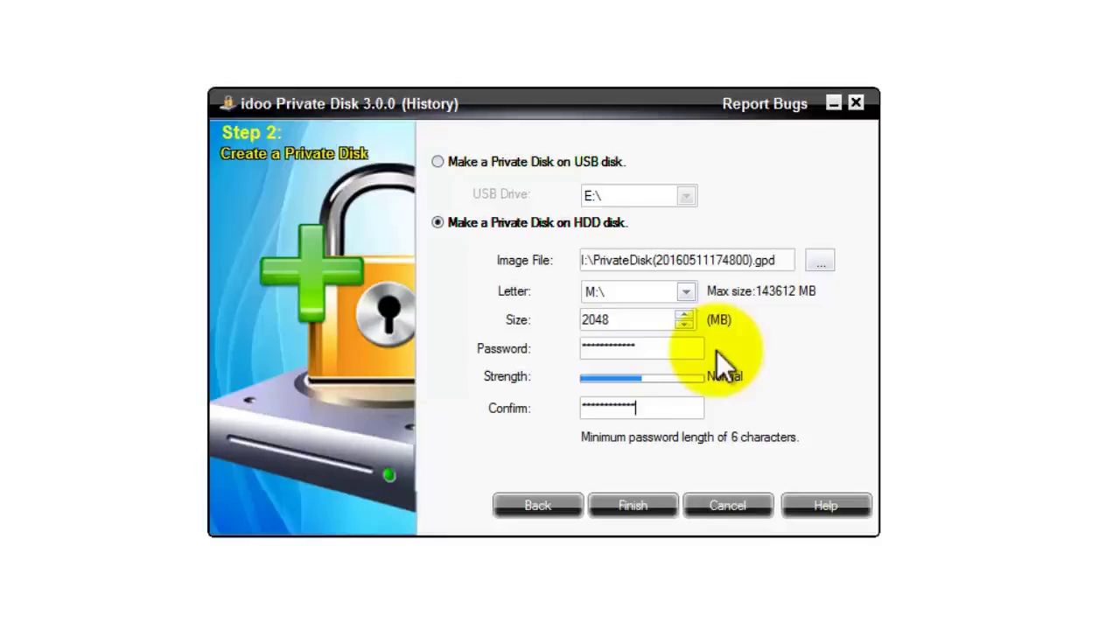
{"action": "left_click", "coordinate": [646, 505]}
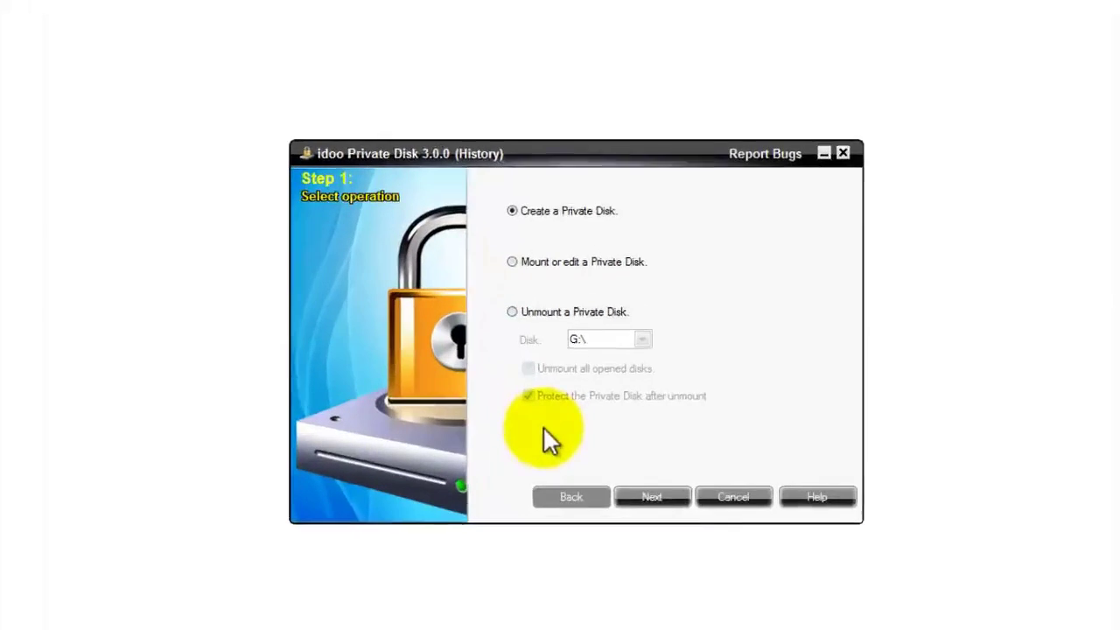
- Unmount private disk M:\ with 'Protect the Private Disk after unmount' kept checked
{"action": "left_click", "coordinate": [498, 292]}
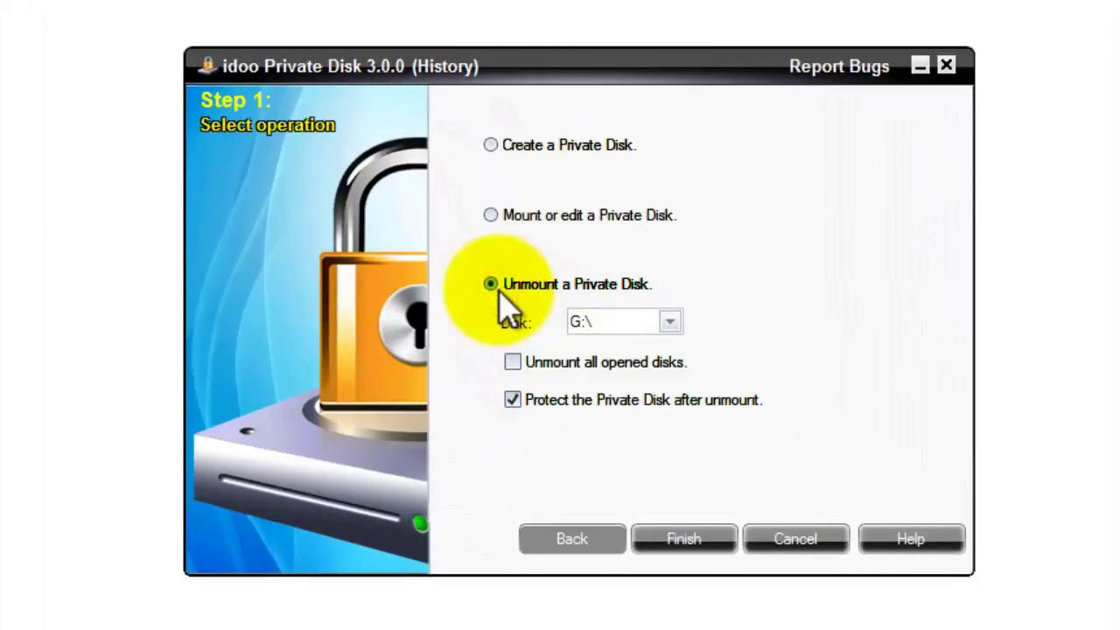
{"action": "left_click", "coordinate": [660, 322]}
{"action": "left_click", "coordinate": [631, 361]}
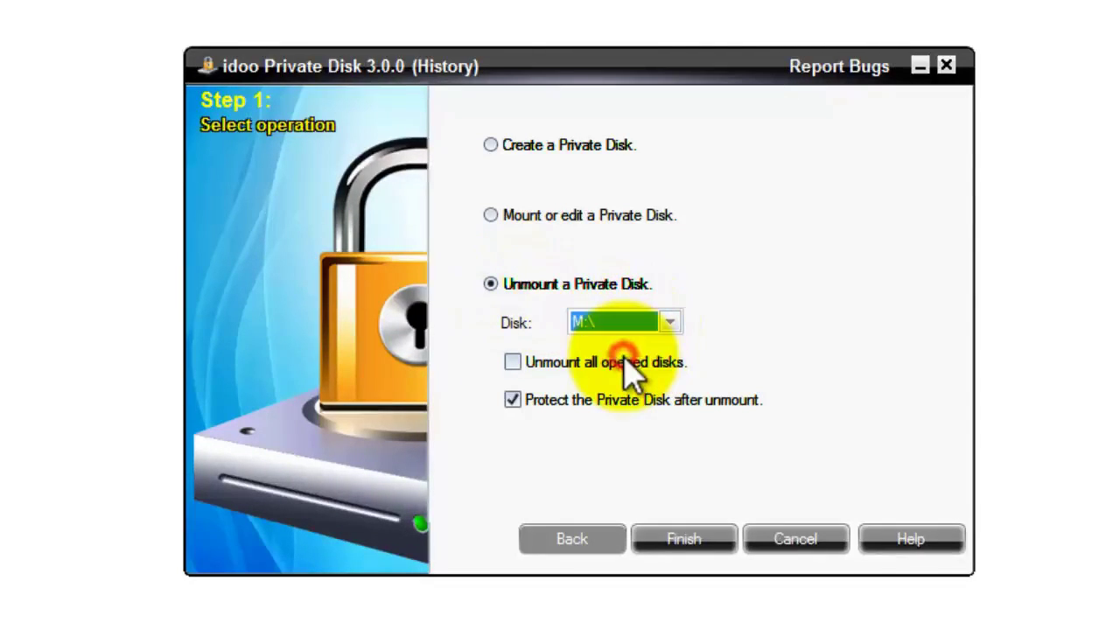
{"action": "left_click", "coordinate": [698, 549]}
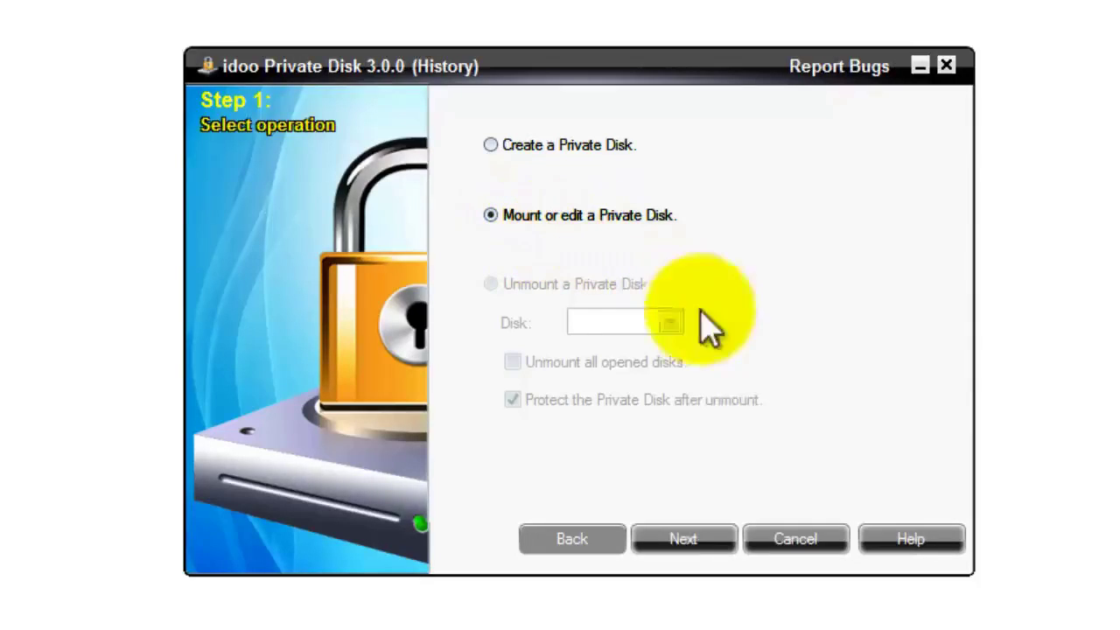
{"action": "left_click", "coordinate": [682, 543]}
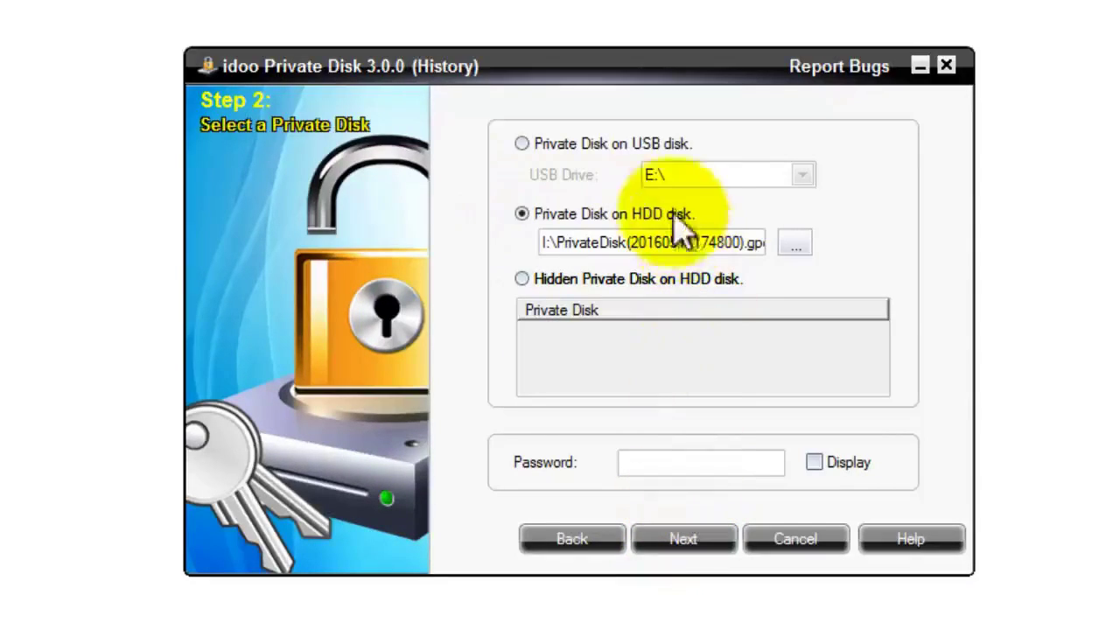
{"action": "left_click", "coordinate": [533, 144]}
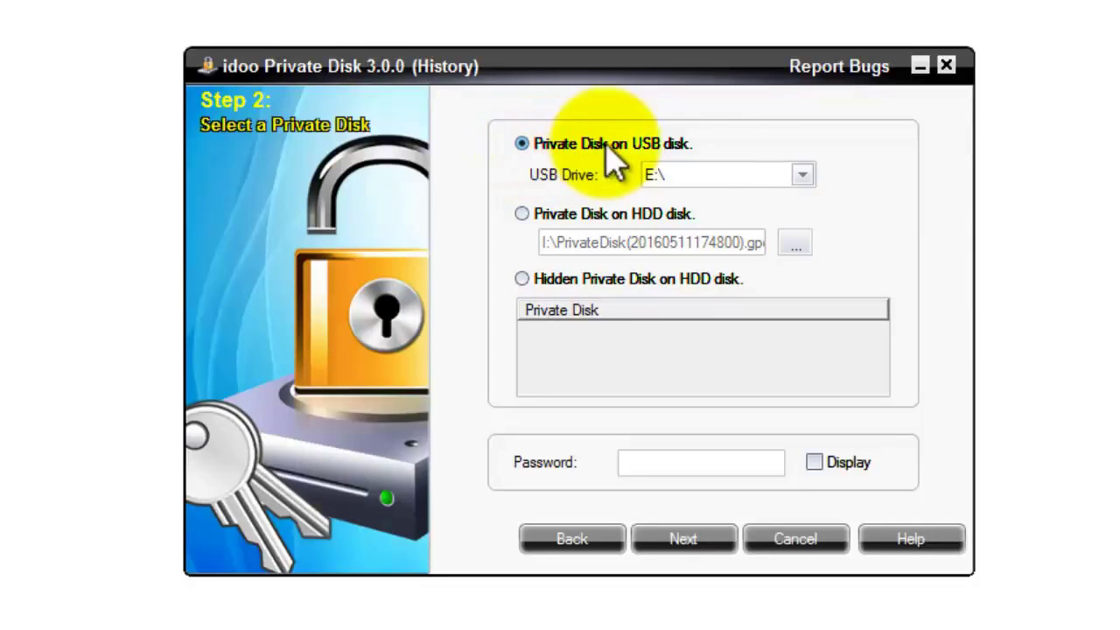
{"action": "left_click", "coordinate": [804, 174]}
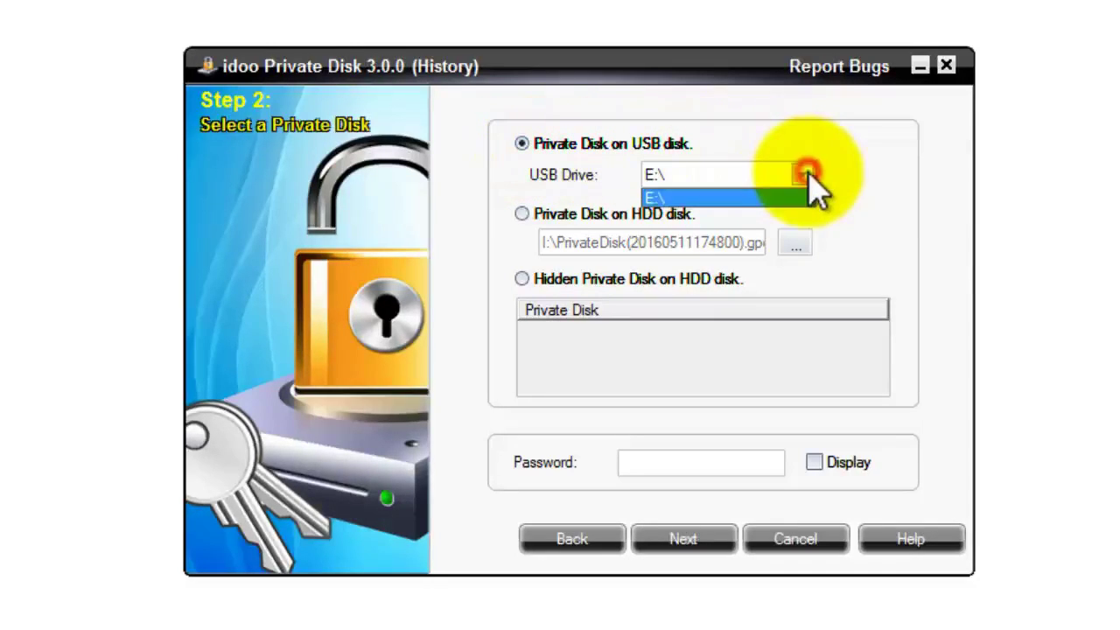
{"action": "left_click", "coordinate": [730, 199]}
{"action": "left_click", "coordinate": [523, 215]}
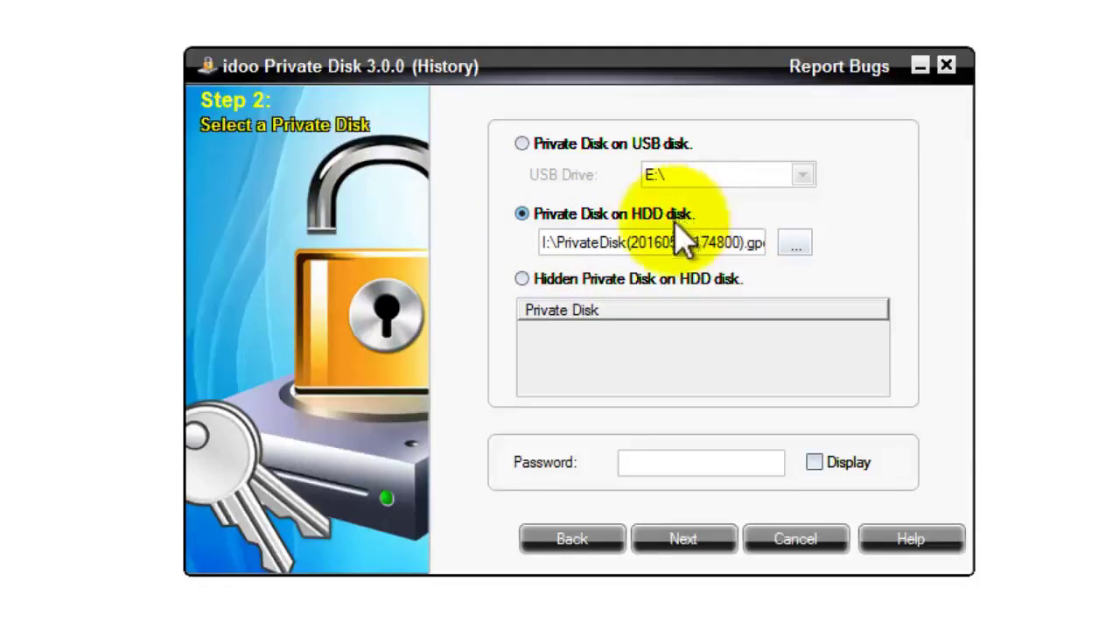
{"action": "left_click", "coordinate": [800, 248]}
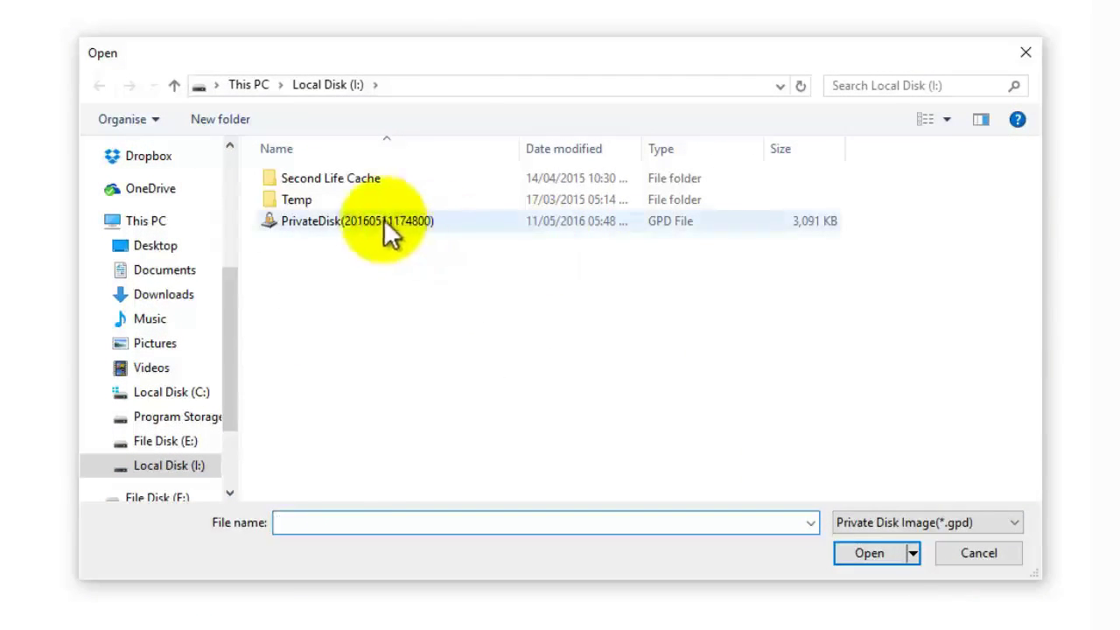
{"action": "left_click", "coordinate": [376, 218]}
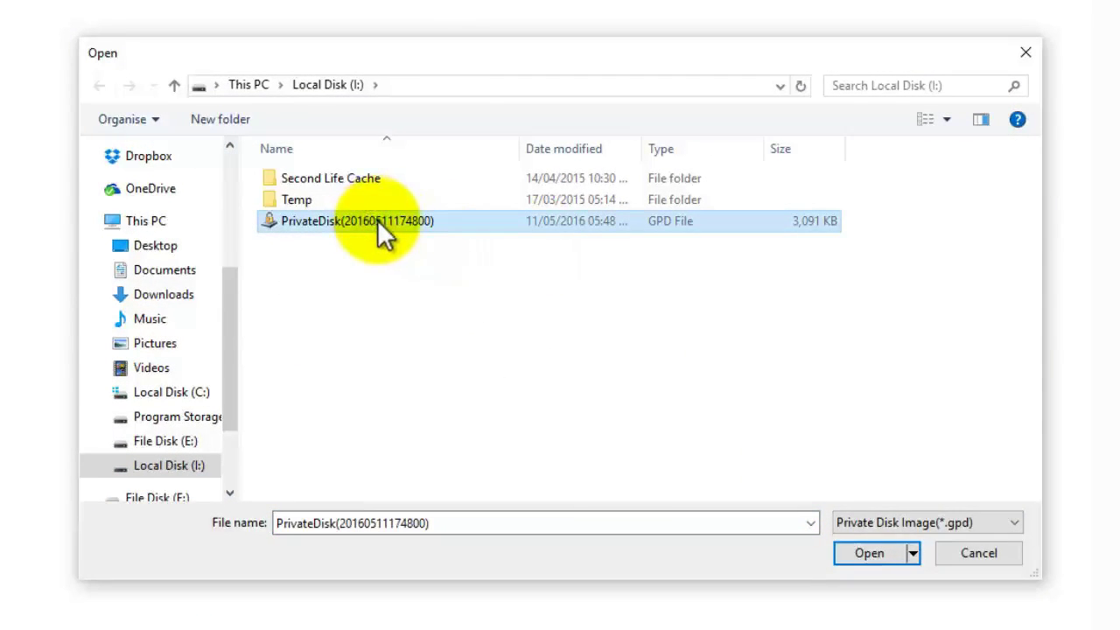
{"action": "left_click", "coordinate": [851, 555]}
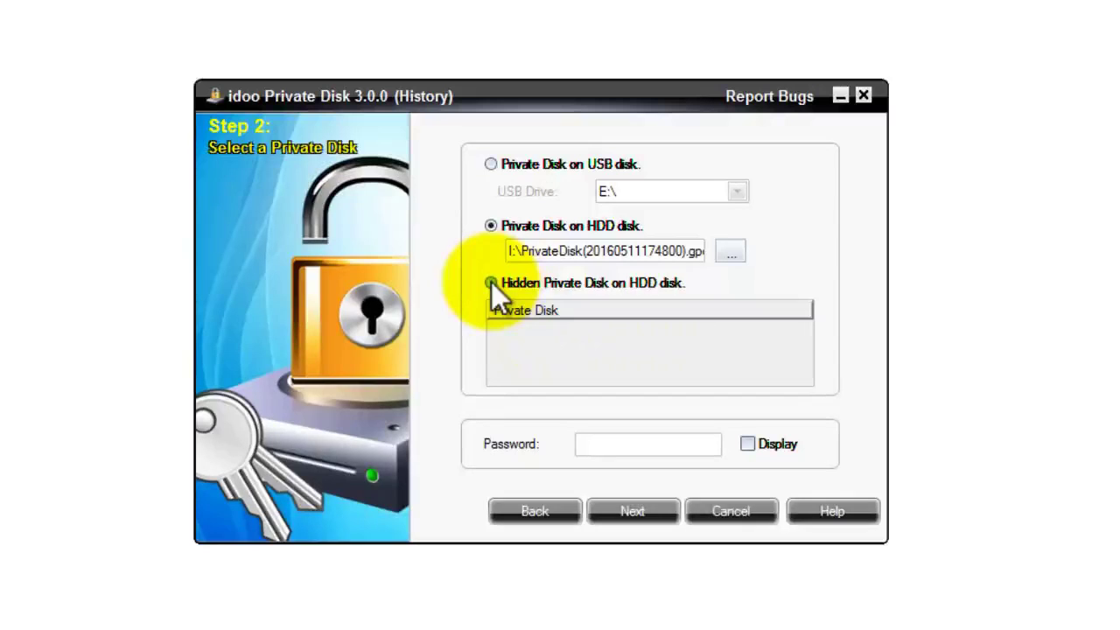
- With 'Private Disk on HDD disk' selected, enter its password to reach Step 3, Edit a Private Disk
{"action": "left_click", "coordinate": [491, 282]}
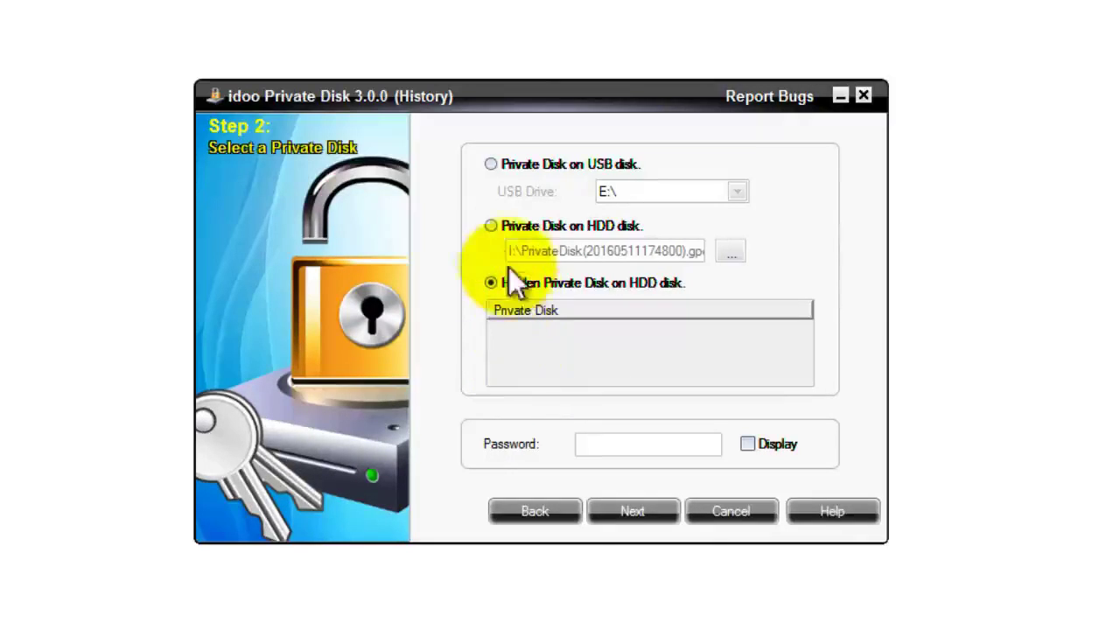
{"action": "left_click", "coordinate": [494, 226]}
{"action": "left_click", "coordinate": [610, 446]}
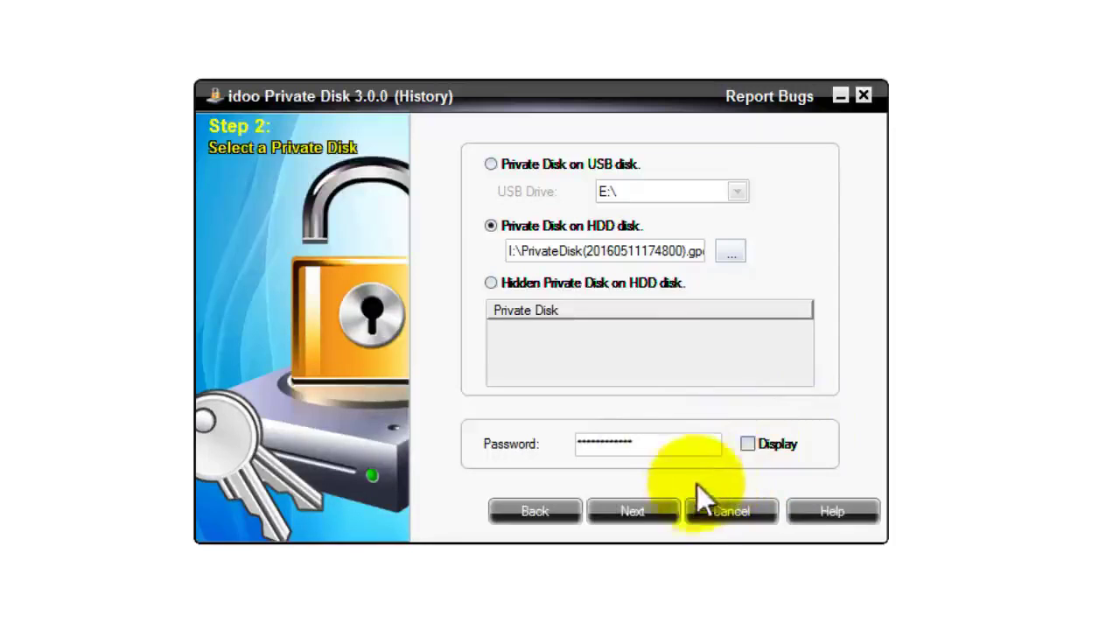
{"action": "left_click", "coordinate": [640, 512]}
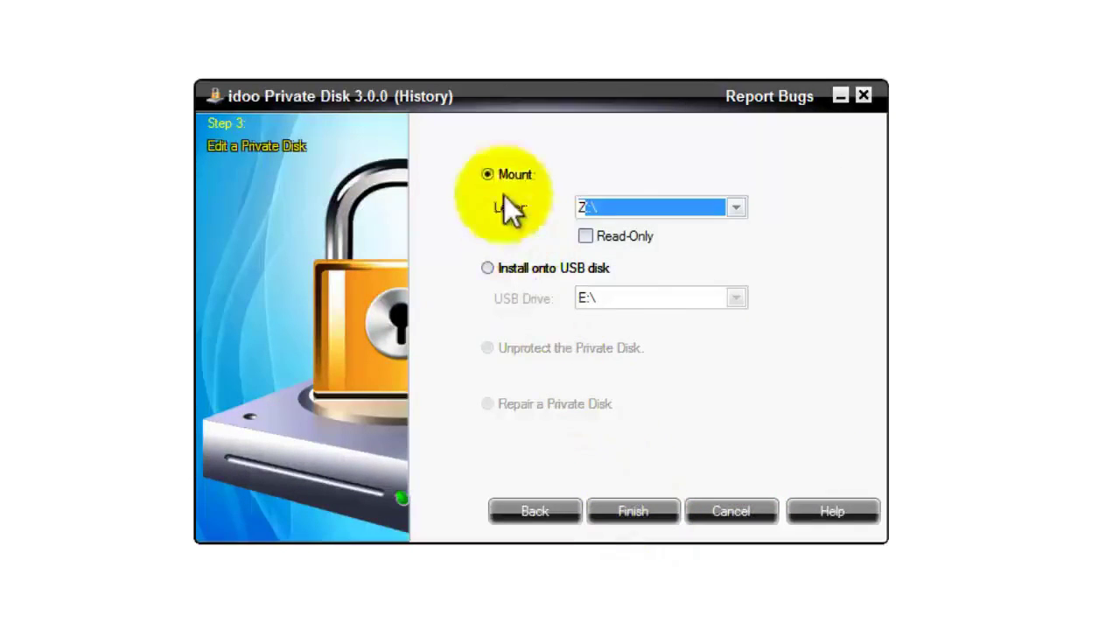
- Change the mount letter to P:\ and choose Install onto USB disk with drive E:\
{"action": "left_click", "coordinate": [730, 208]}
{"action": "left_click", "coordinate": [697, 255]}
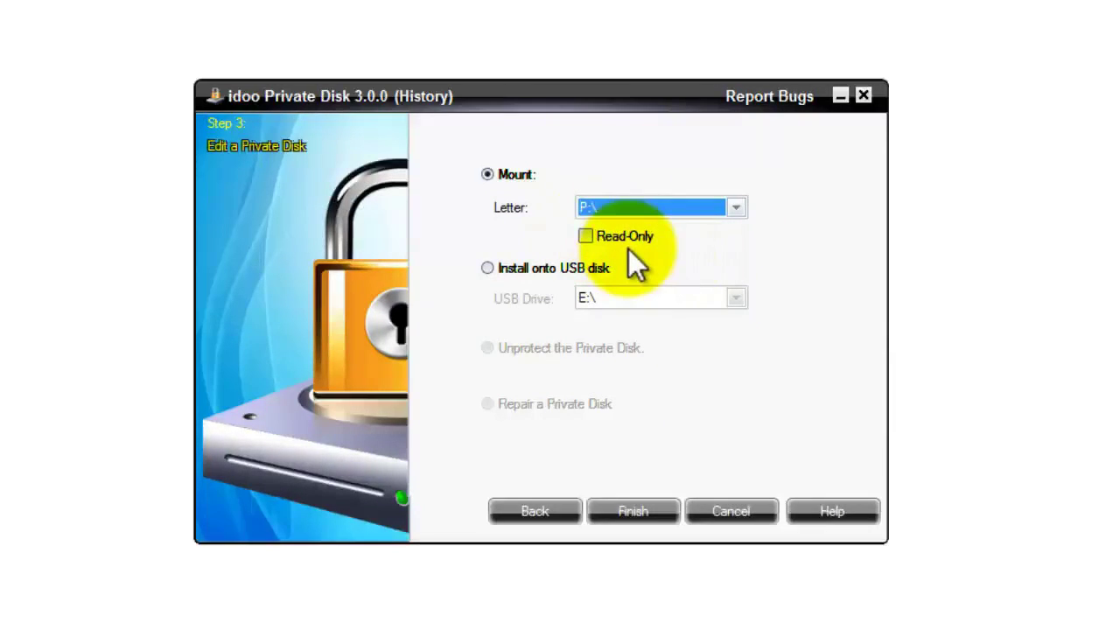
{"action": "left_click", "coordinate": [511, 265]}
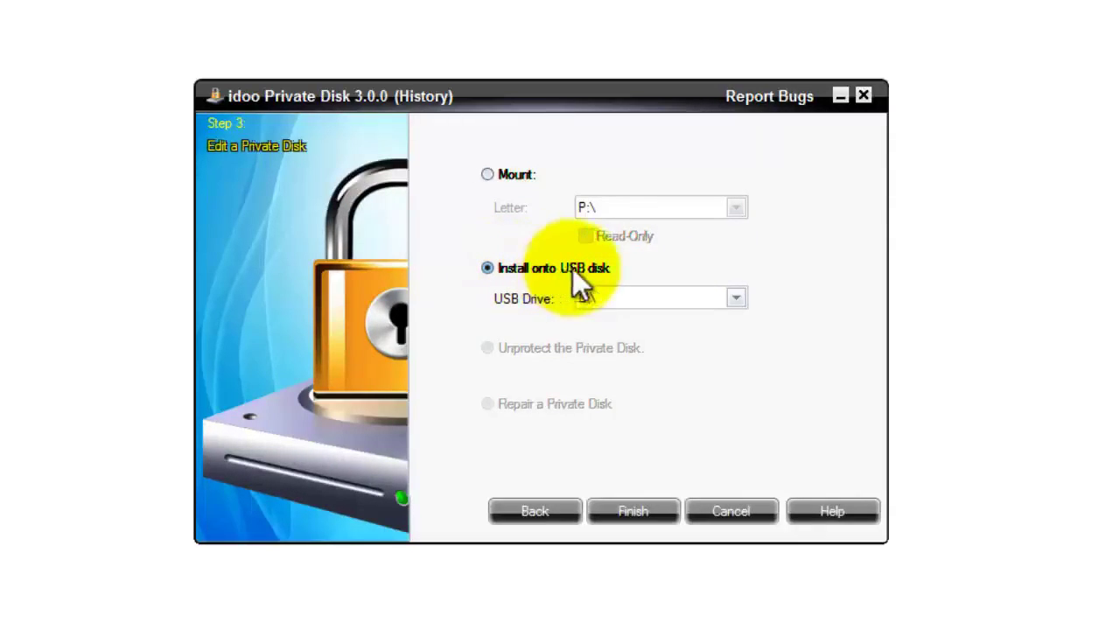
{"action": "left_click", "coordinate": [689, 299]}
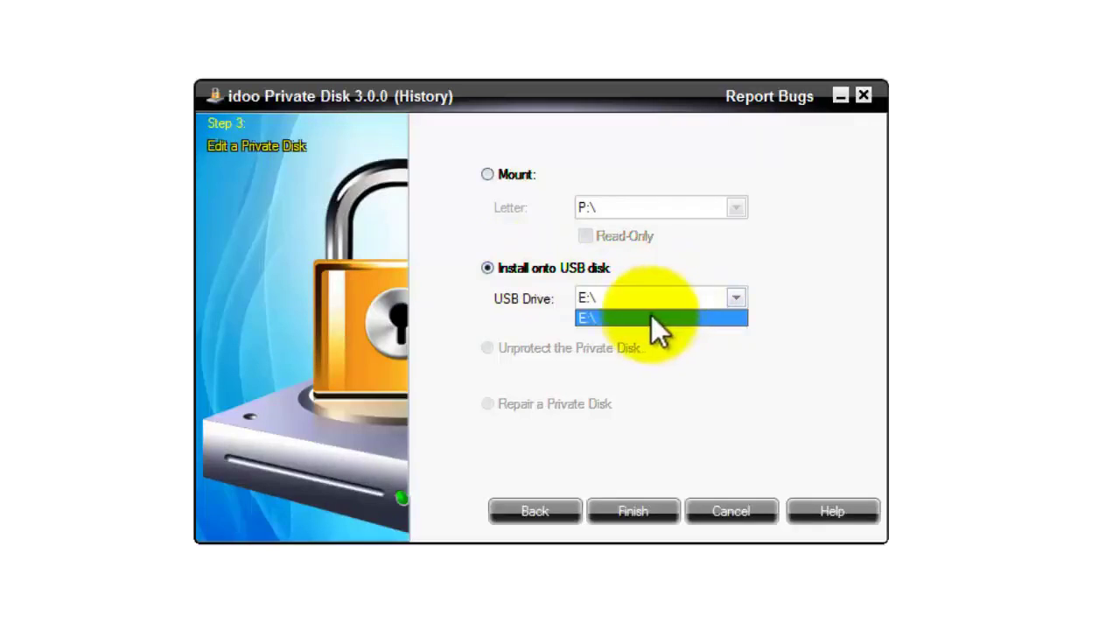
{"action": "left_click", "coordinate": [652, 316]}
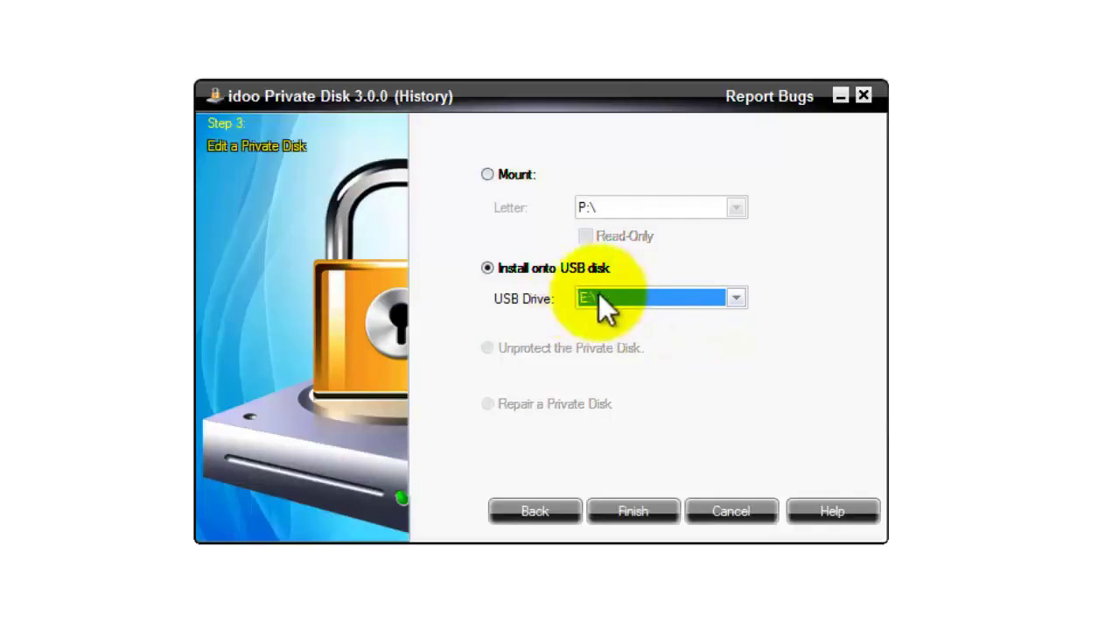